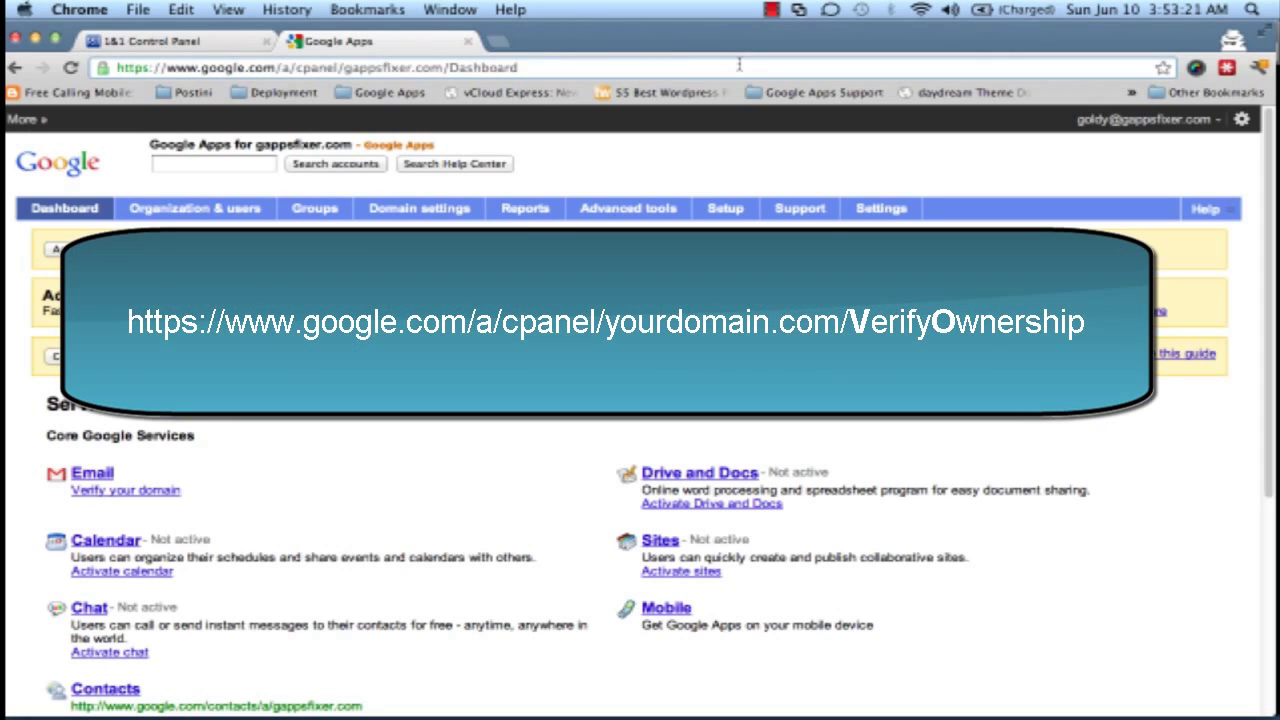
# Step: Change the console URL ending from Dashboard to VerifyOwnership to load gappsfixer.com's verification page
pyautogui.press('BackSpace')
pyautogui.press('BackSpace')
pyautogui.press('BackSpace')
pyautogui.press('BackSpace')
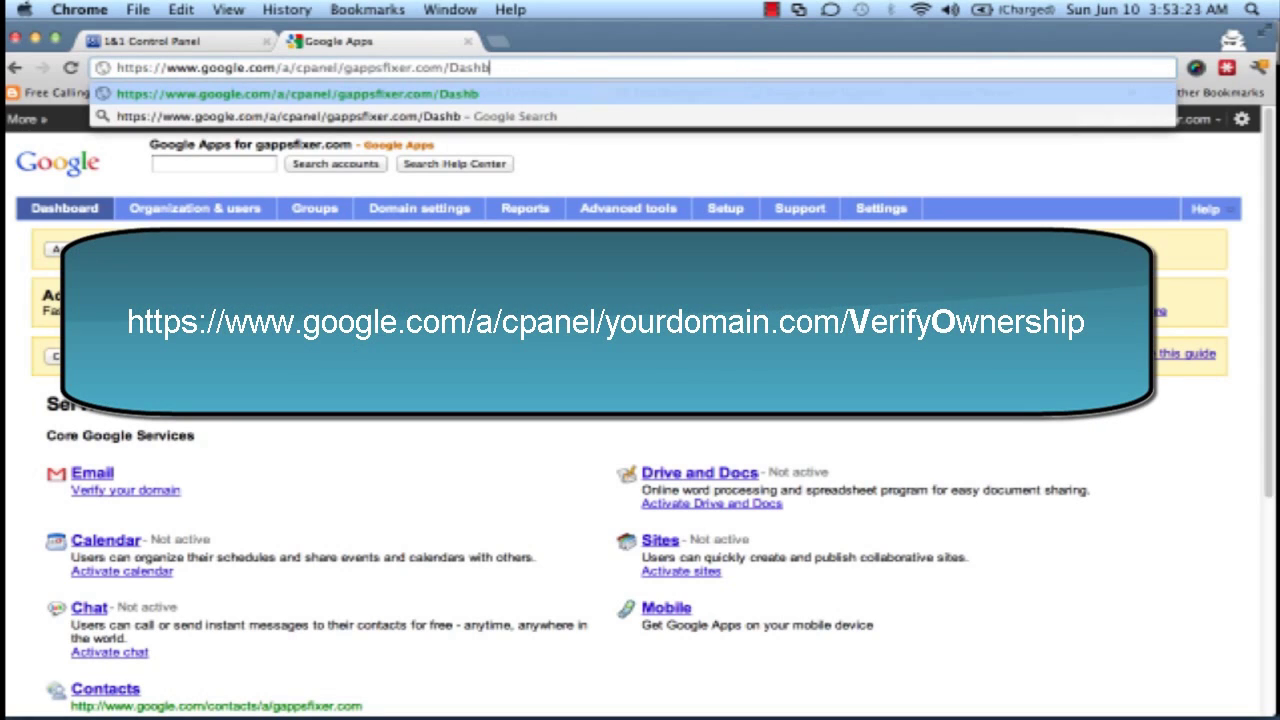
pyautogui.press('BackSpace')
pyautogui.press('BackSpace')
pyautogui.press('BackSpace')
pyautogui.press('BackSpace')
pyautogui.press('BackSpace')
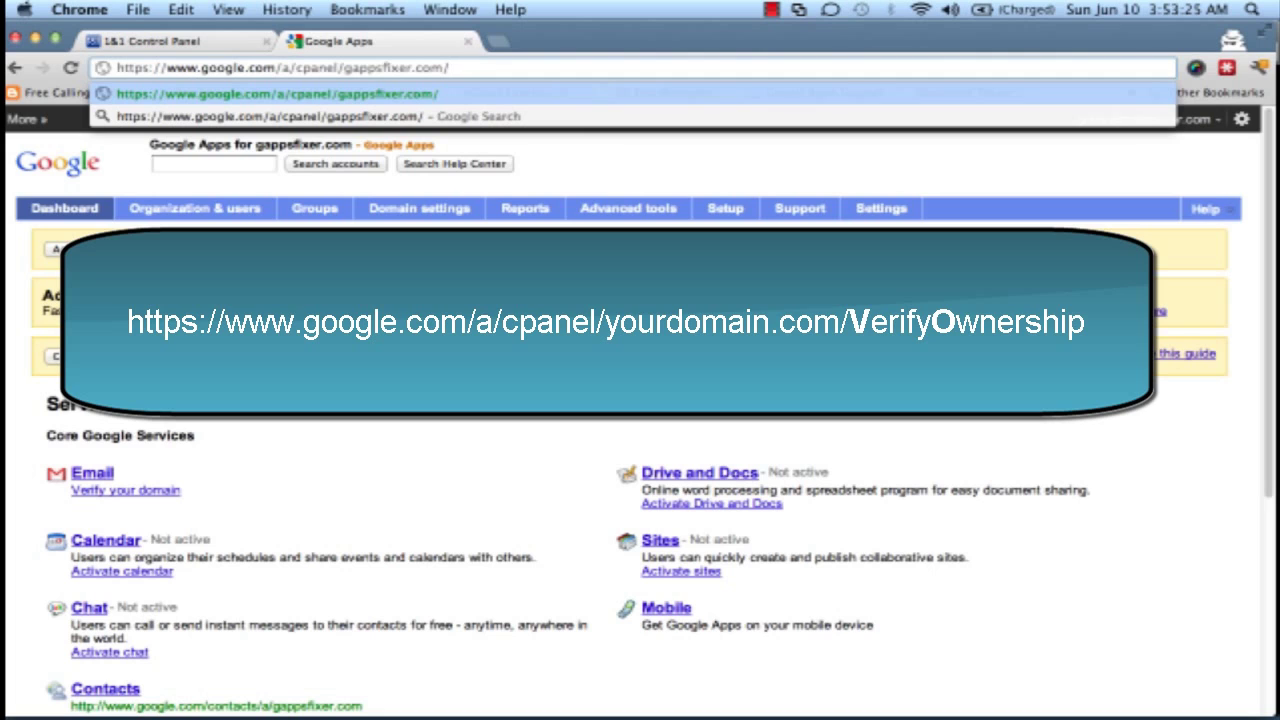
pyautogui.write('Verify')
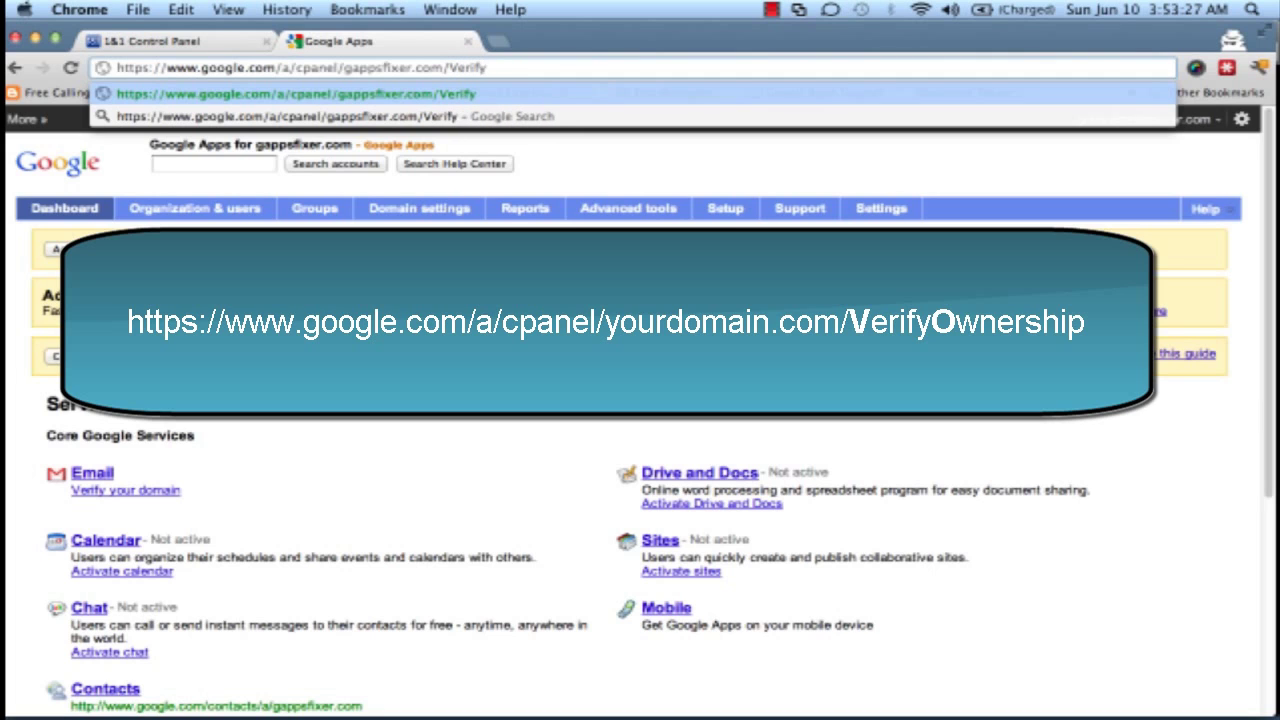
pyautogui.write('Ownership')
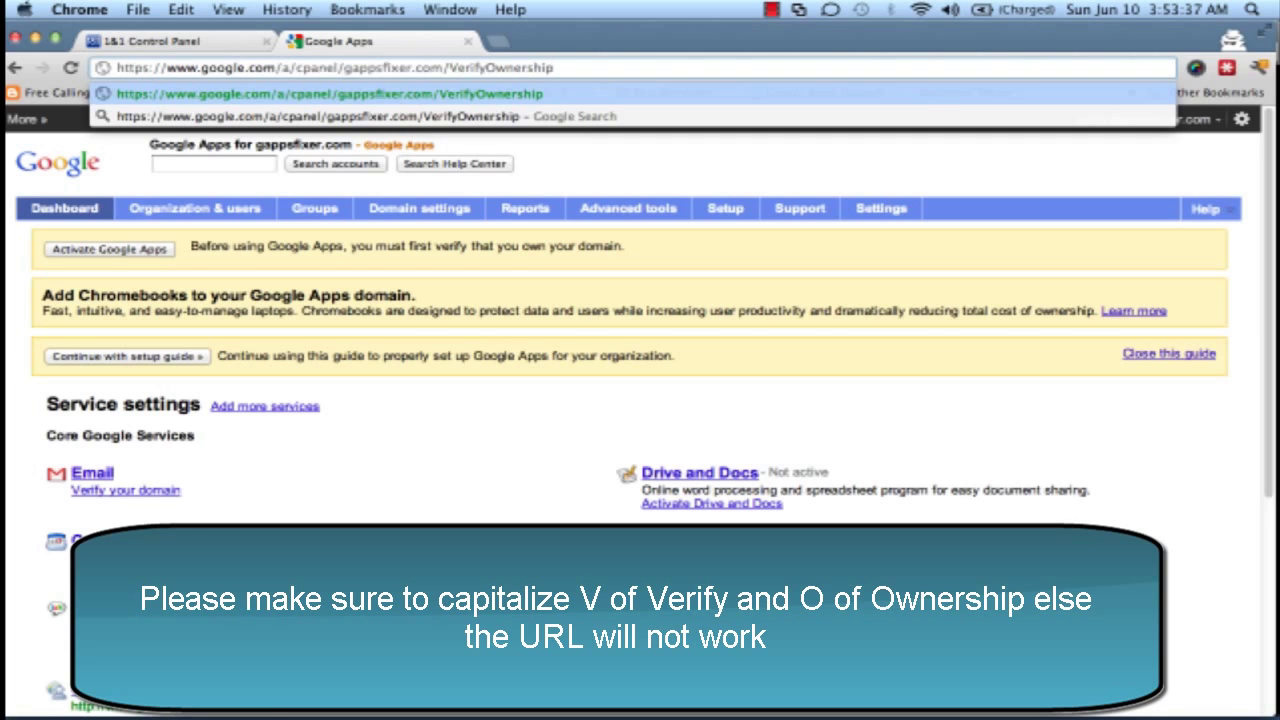
pyautogui.press('Return')
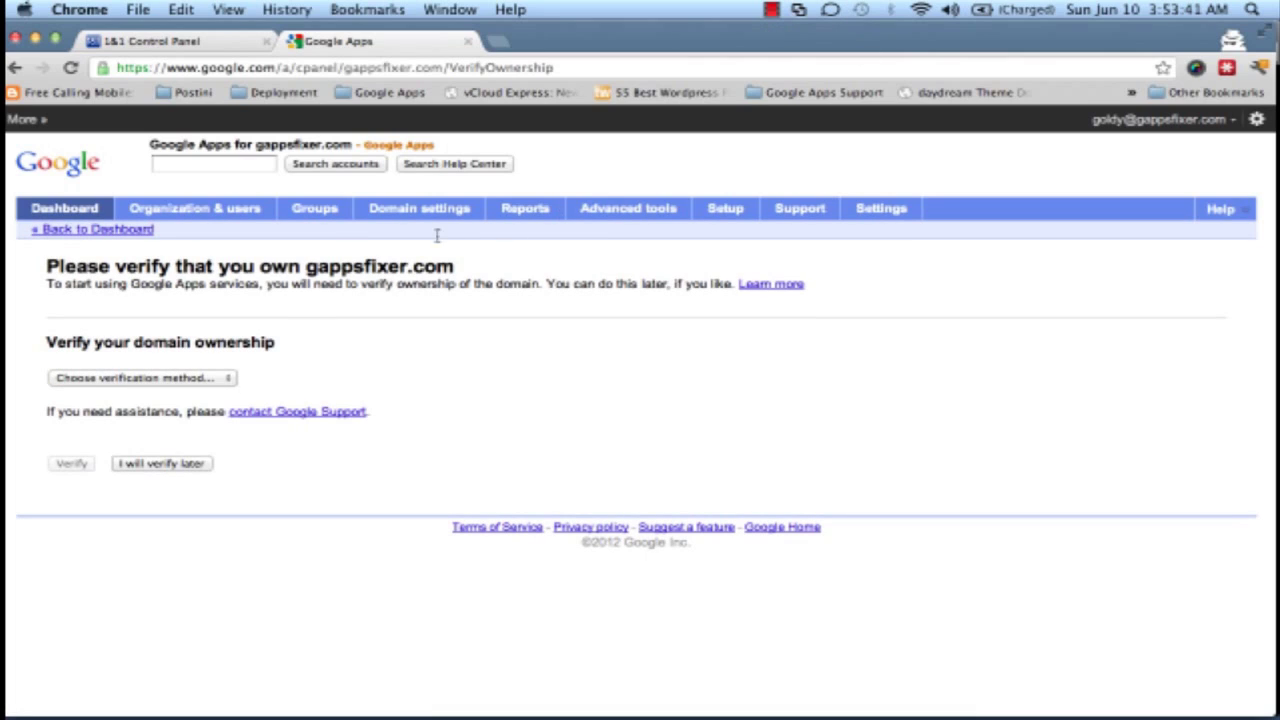
# Step: Pick 'Change your CNAME record' as the verification method and copy the unique verification code
pyautogui.click(231, 383)
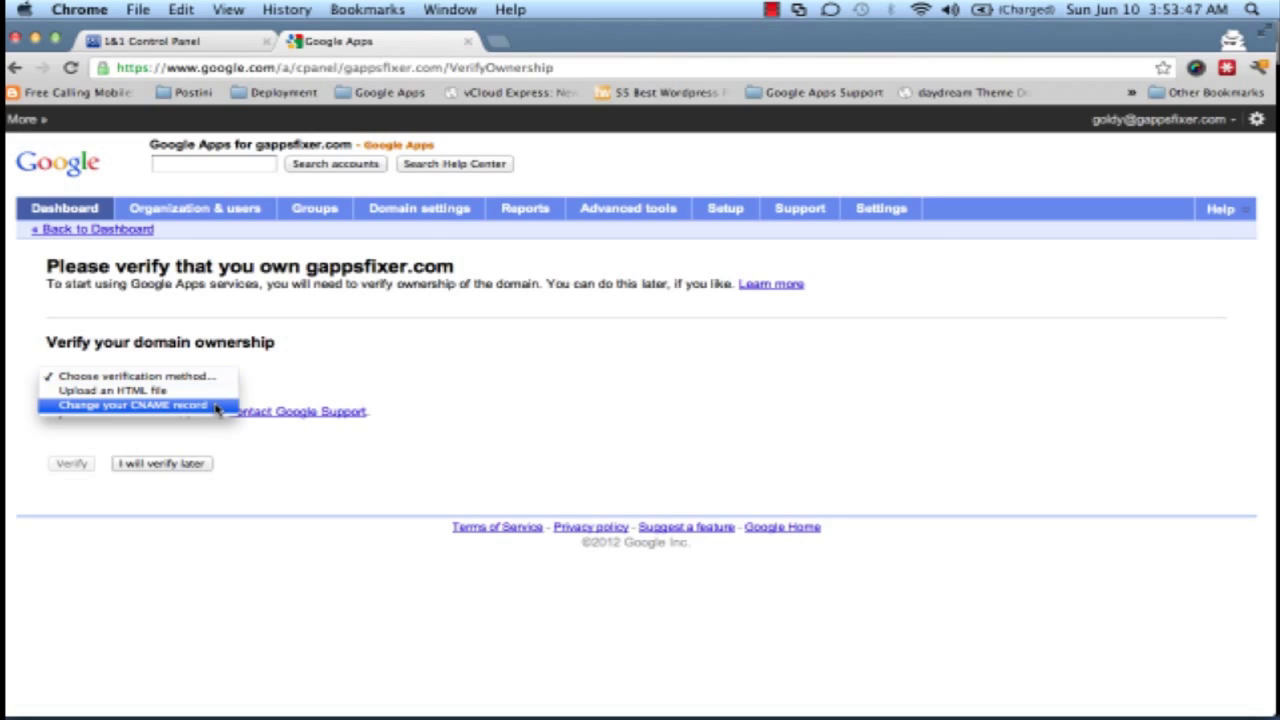
pyautogui.click(215, 407)
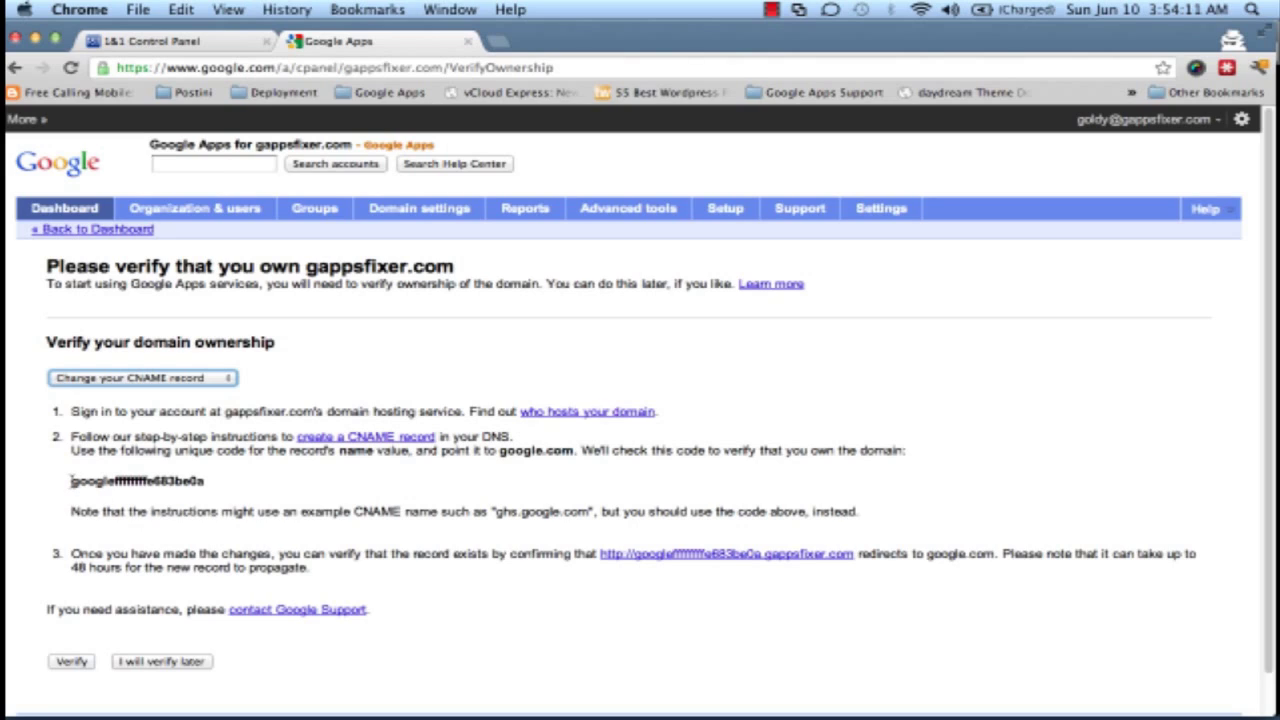
pyautogui.moveTo(71, 481); pyautogui.dragTo(192, 477)
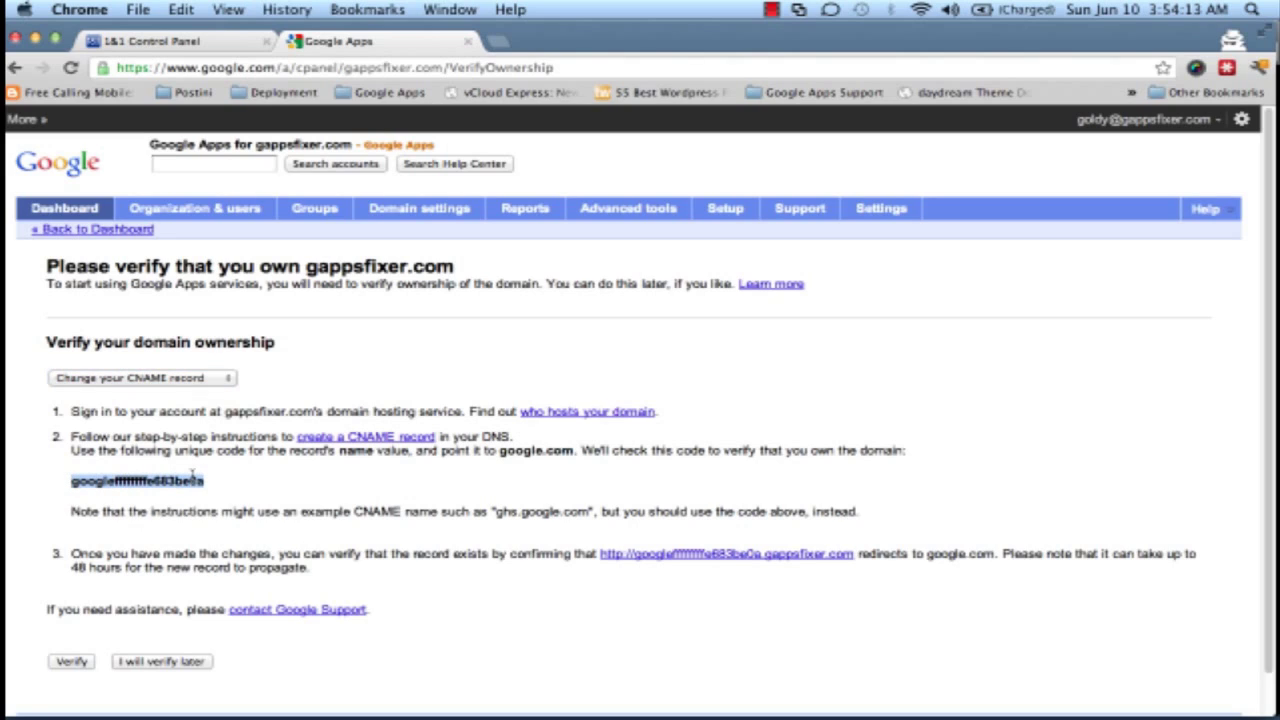
pyautogui.rightClick(192, 477)
pyautogui.click(205, 486)
pyautogui.click(150, 41)
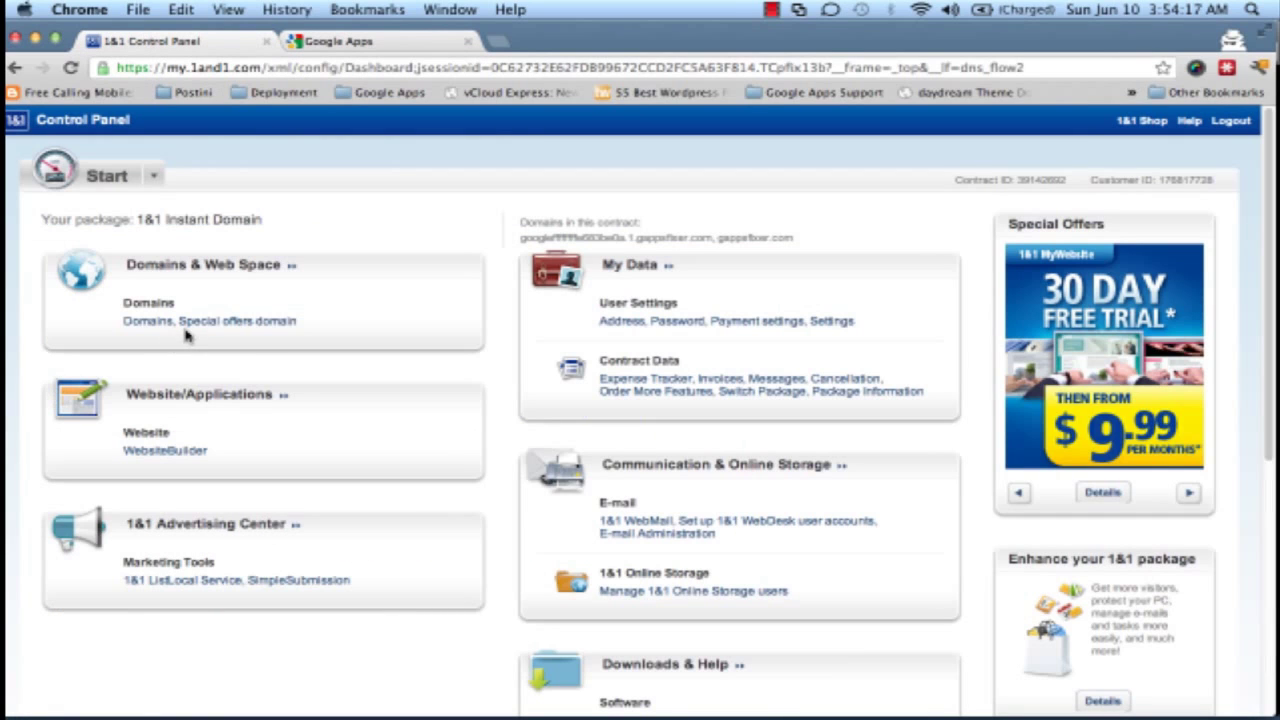
# Step: Create a gappsfixer.com subdomain named with the pasted Google verification code
pyautogui.click(152, 322)
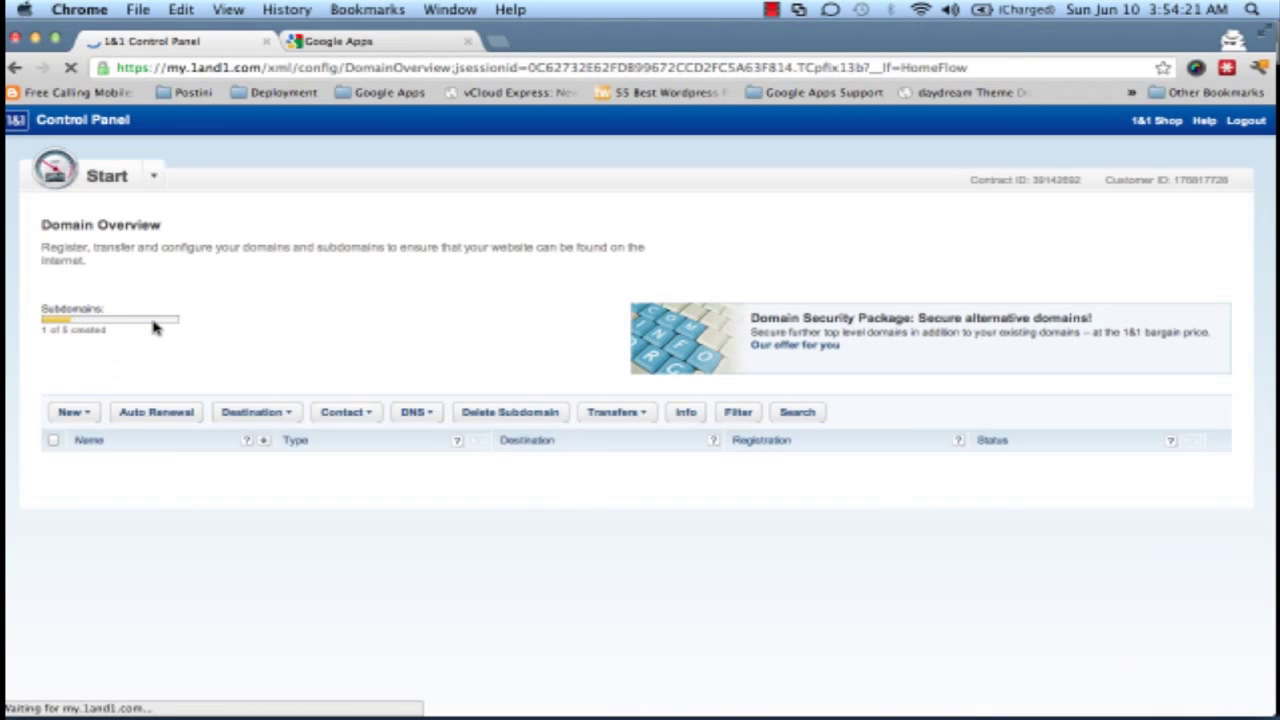
pyautogui.click(72, 413)
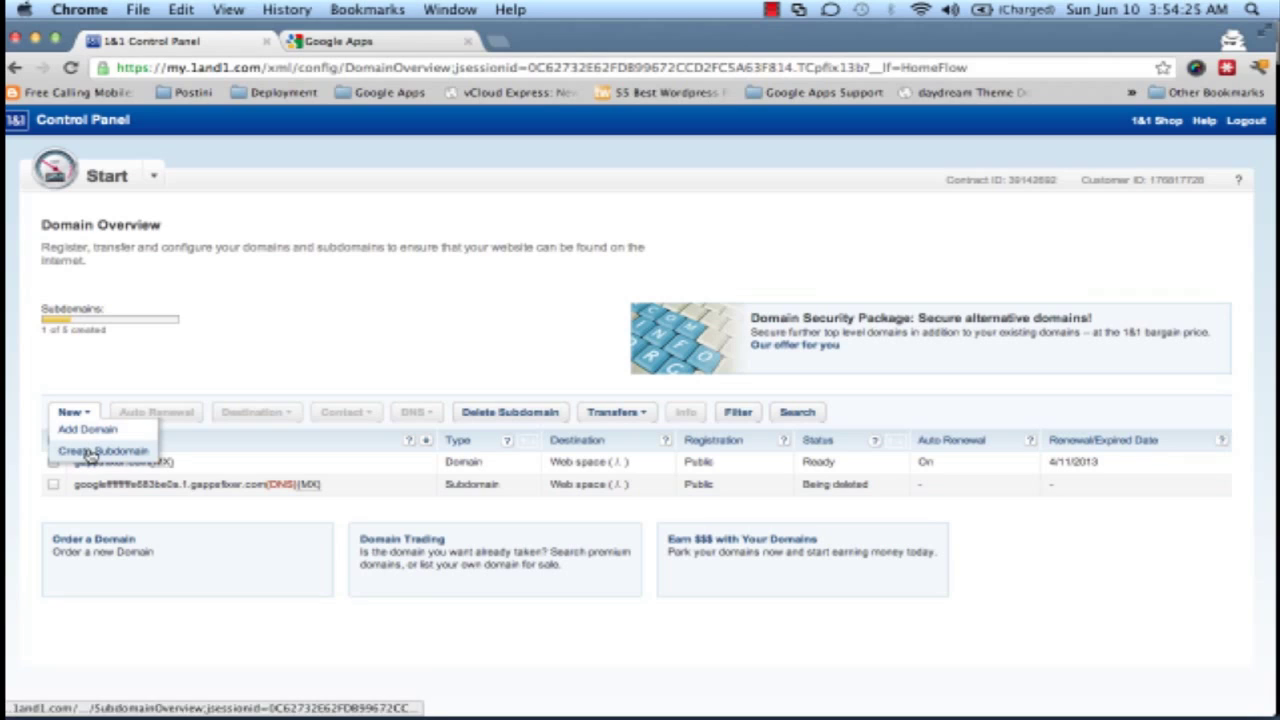
pyautogui.click(91, 452)
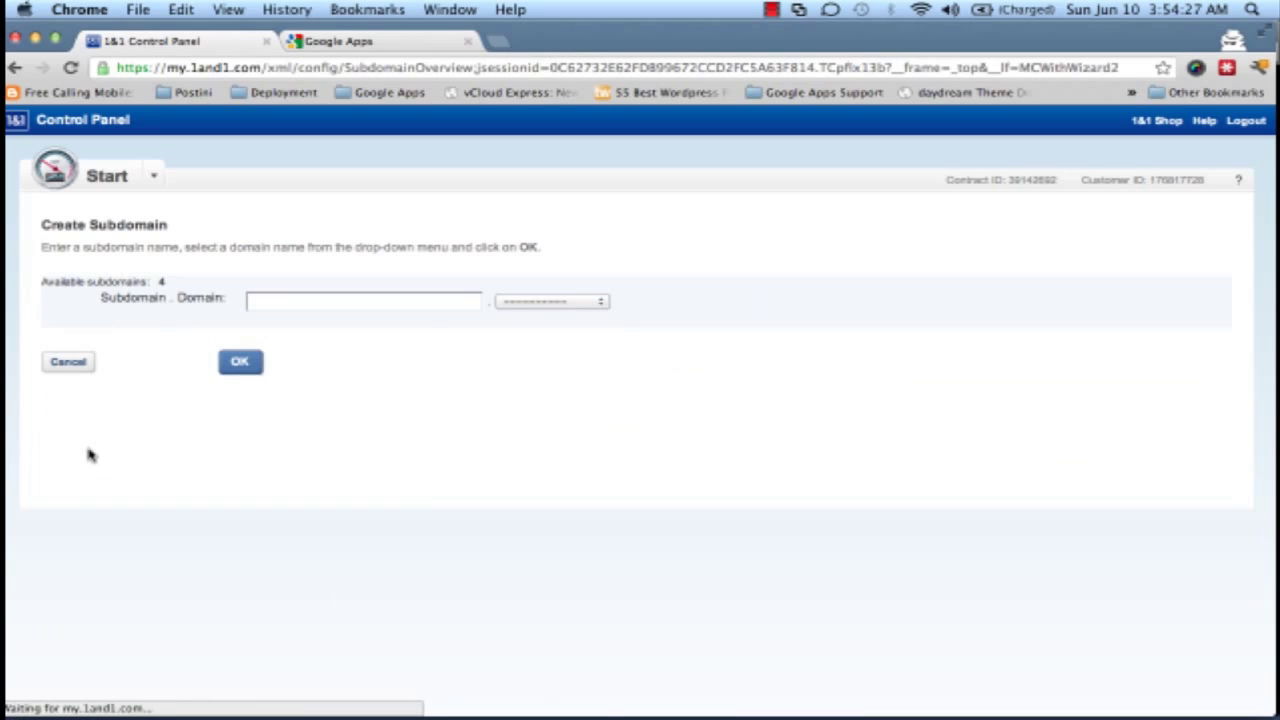
pyautogui.click(283, 300)
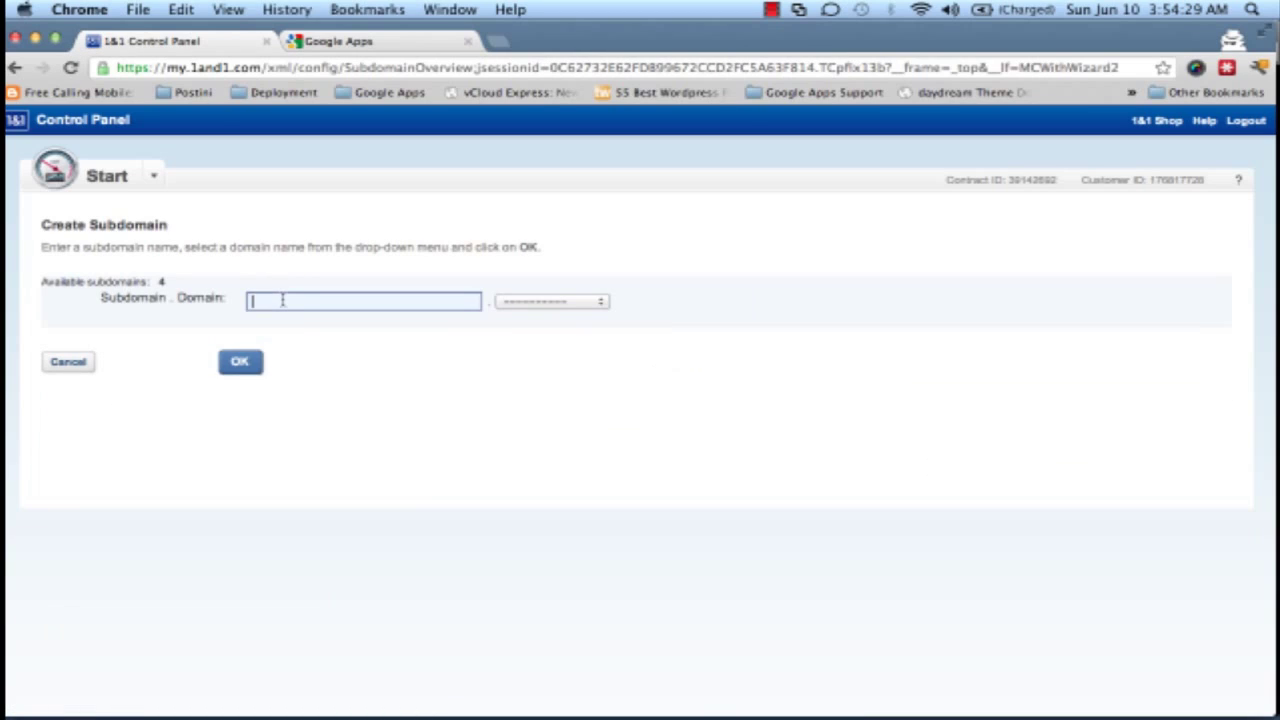
pyautogui.press('super+v')
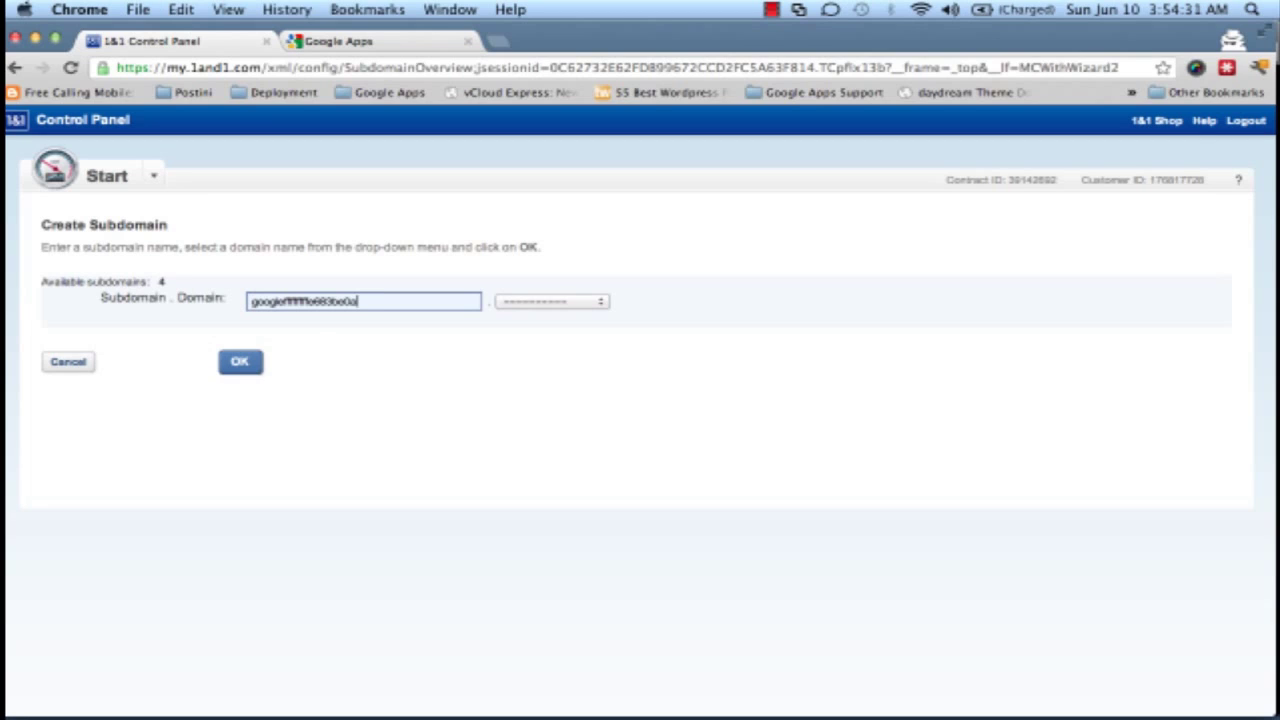
pyautogui.click(603, 303)
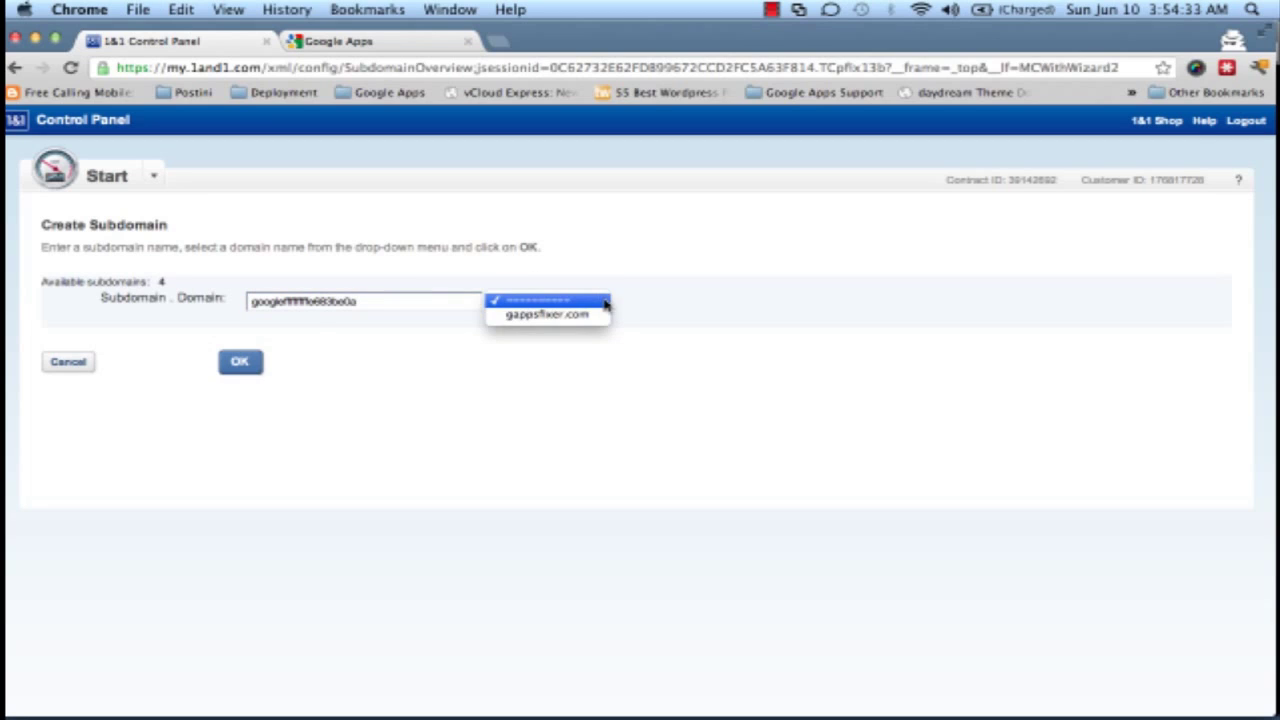
pyautogui.click(597, 315)
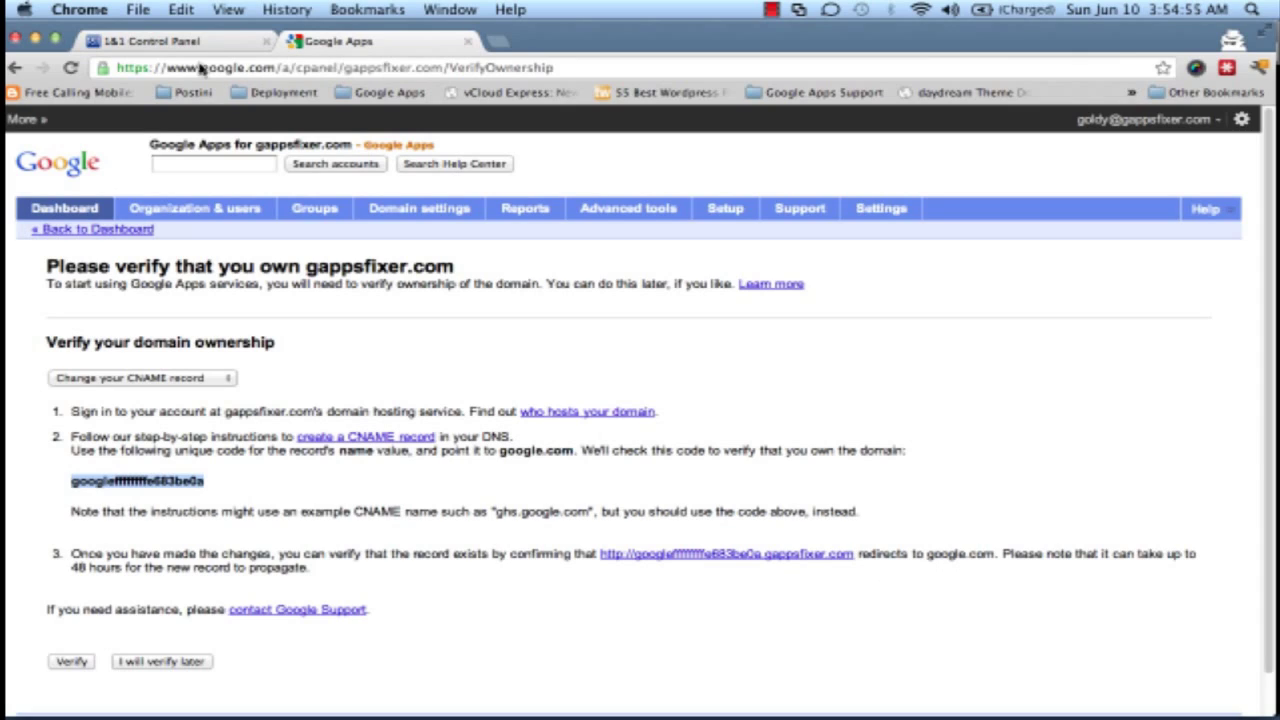
pyautogui.click(168, 48)
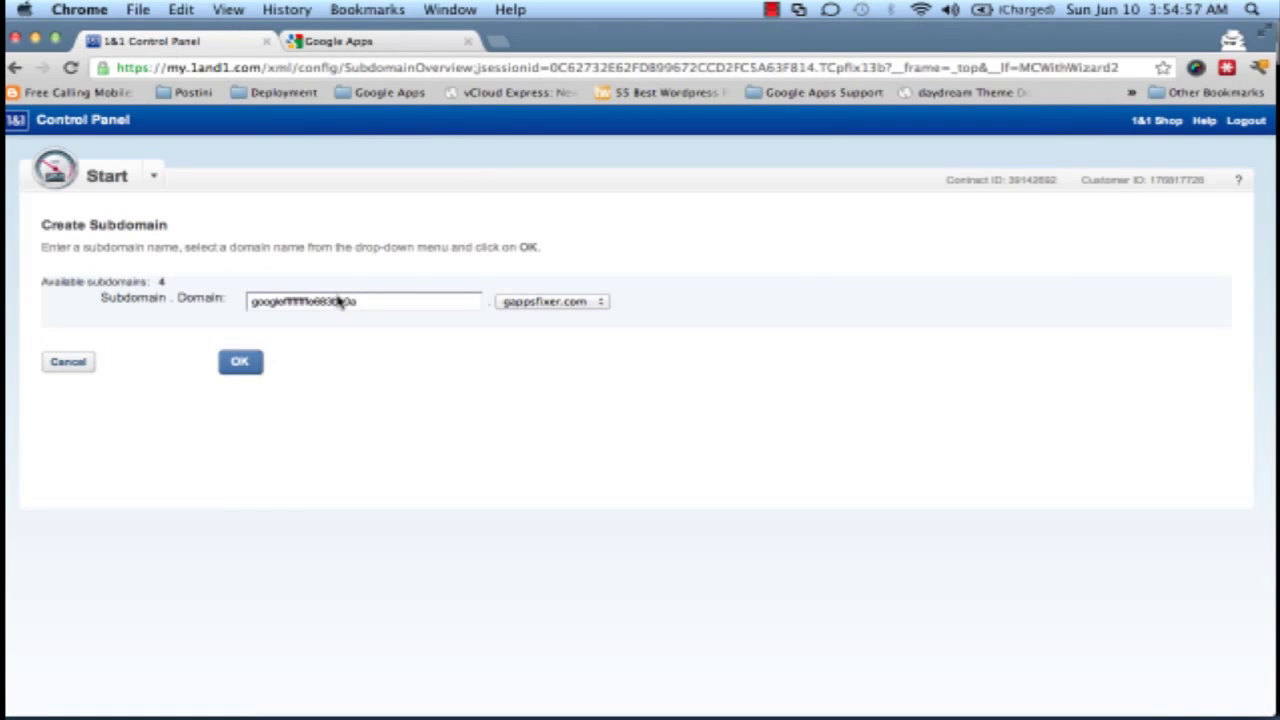
pyautogui.click(246, 362)
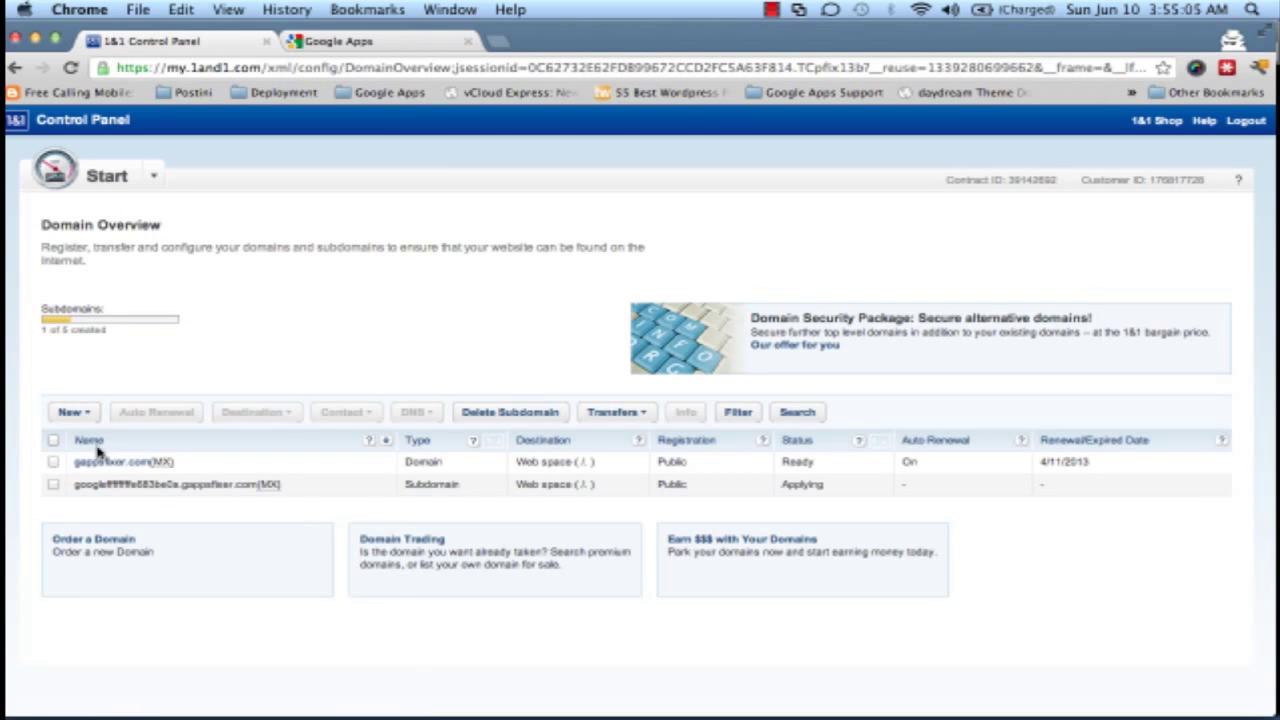
# Step: Make the verification subdomain a CNAME aliasing google.com, confirming the DNS change
pyautogui.click(53, 484)
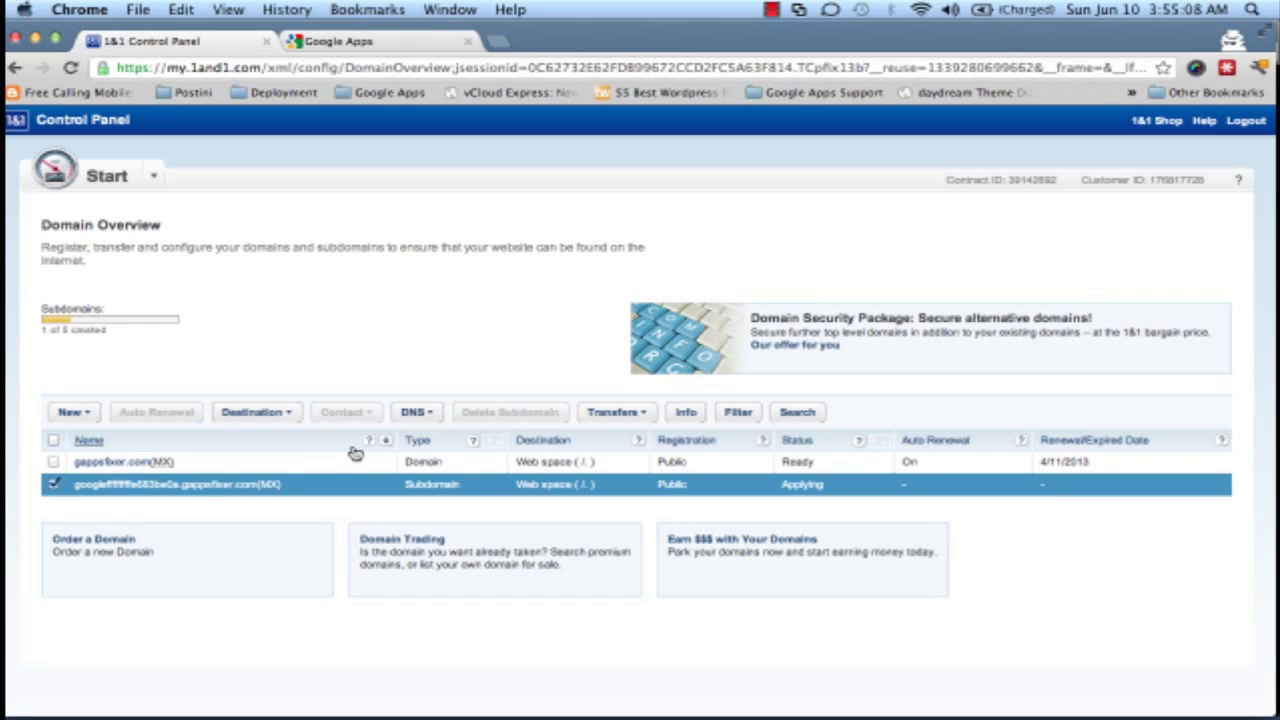
pyautogui.click(430, 418)
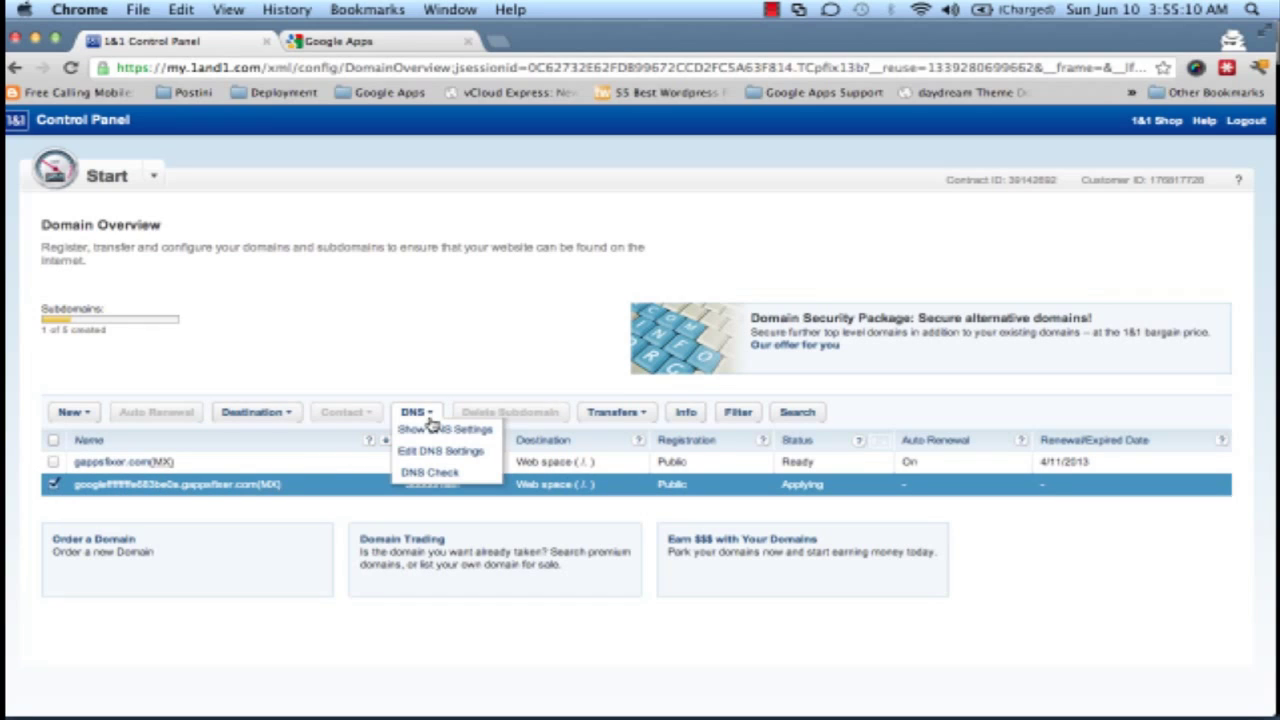
pyautogui.click(460, 455)
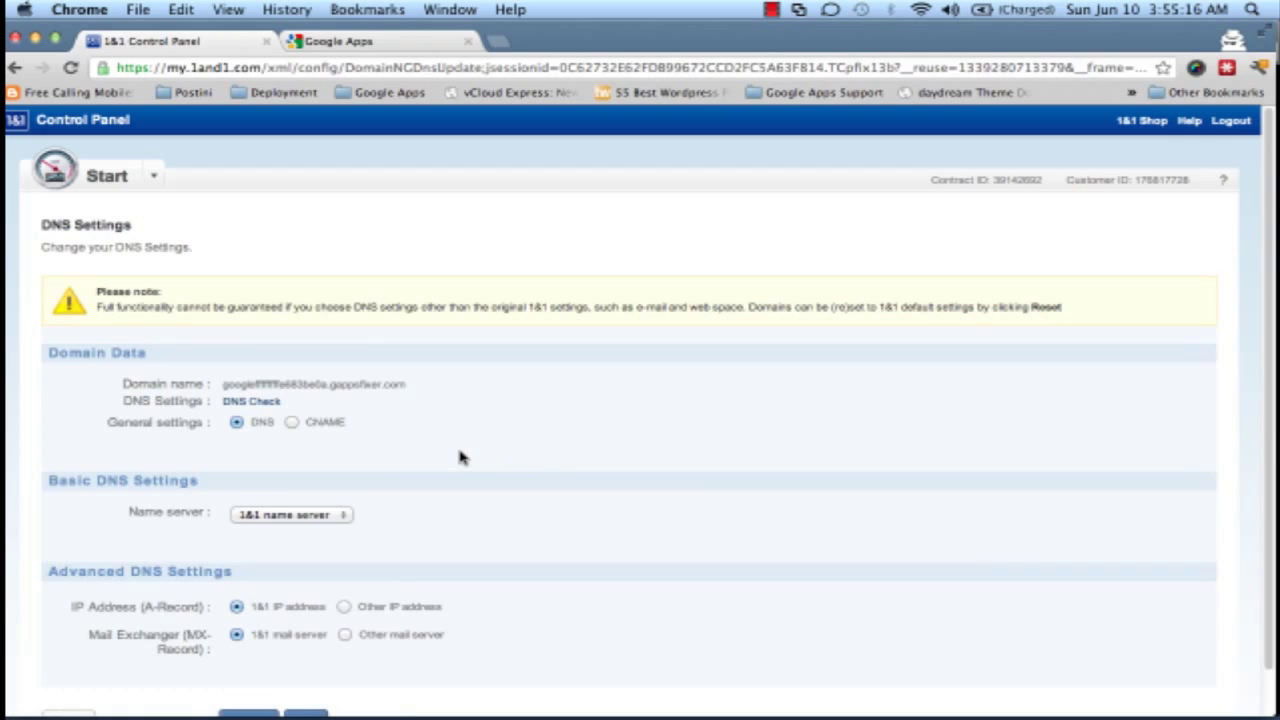
pyautogui.scroll(-1, 460, 457)
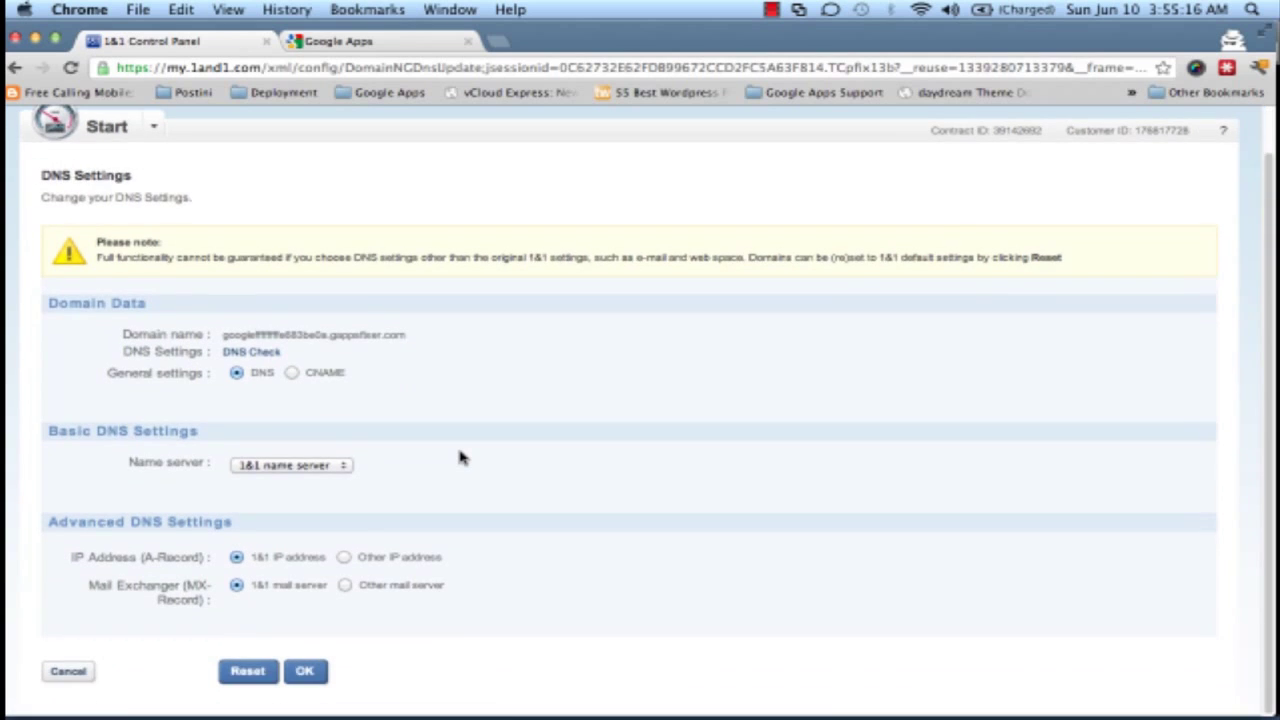
pyautogui.click(292, 375)
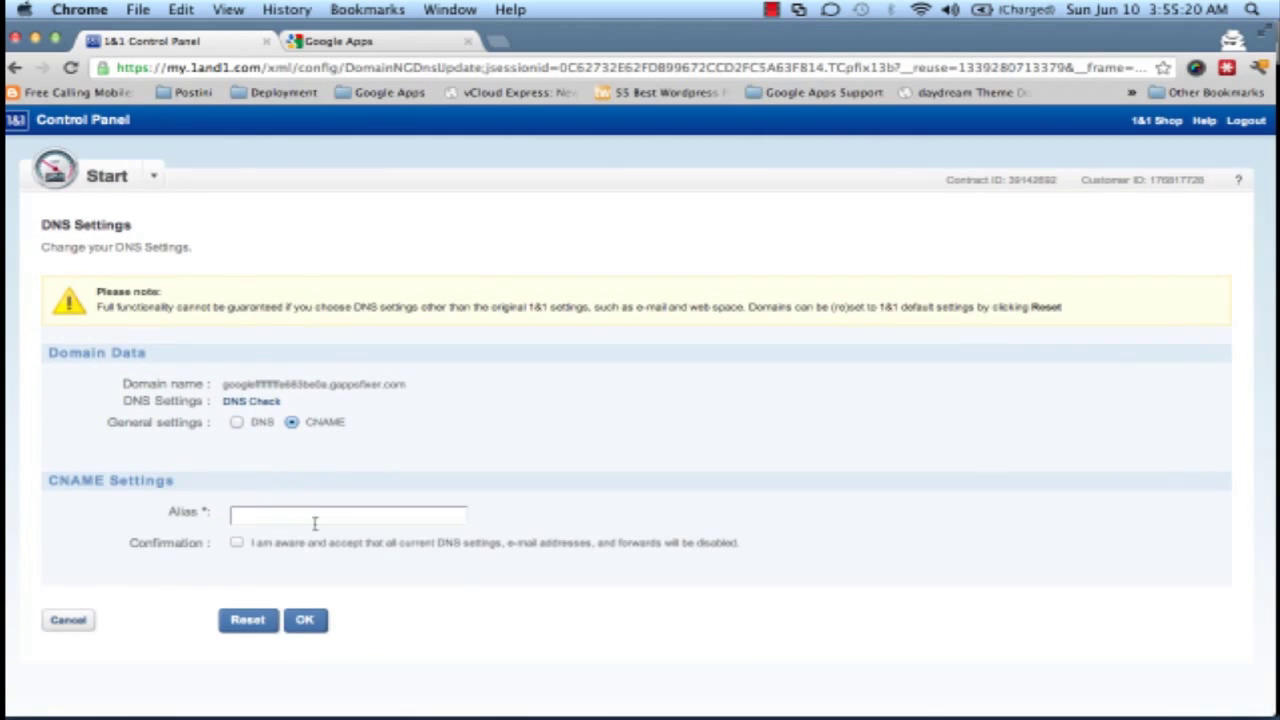
pyautogui.click(316, 520)
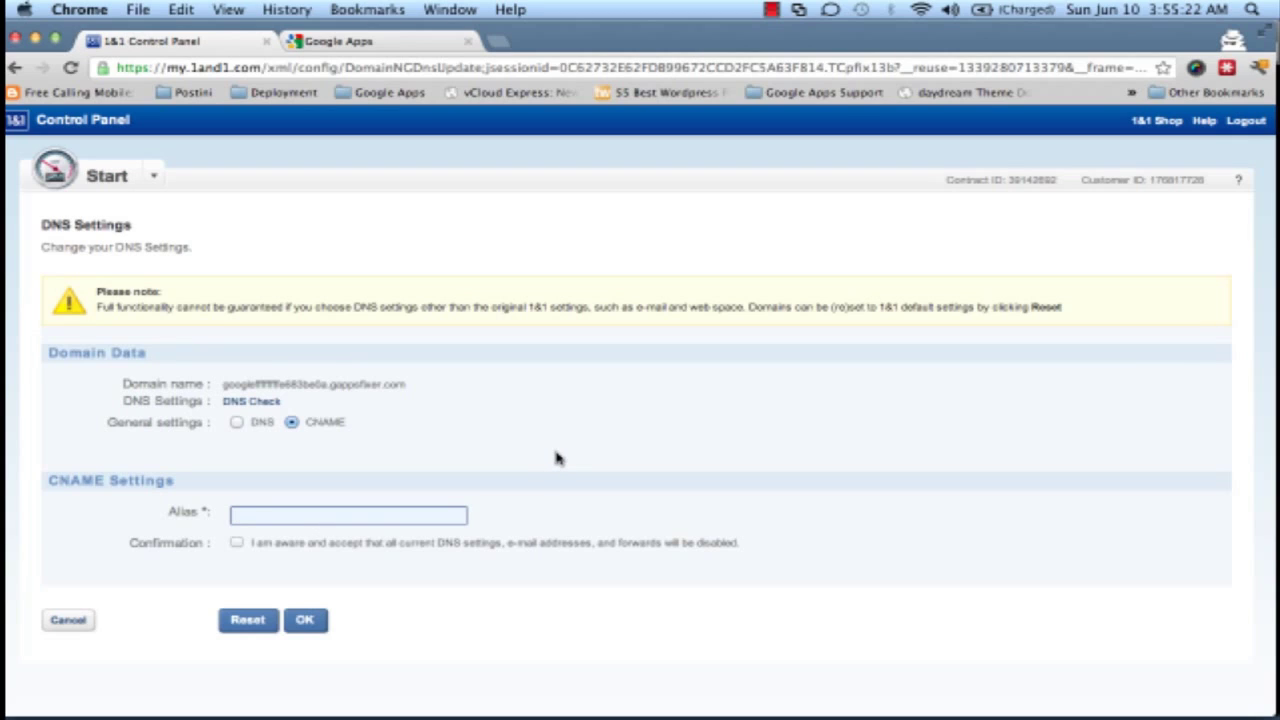
pyautogui.write('google.com')
pyautogui.click(236, 543)
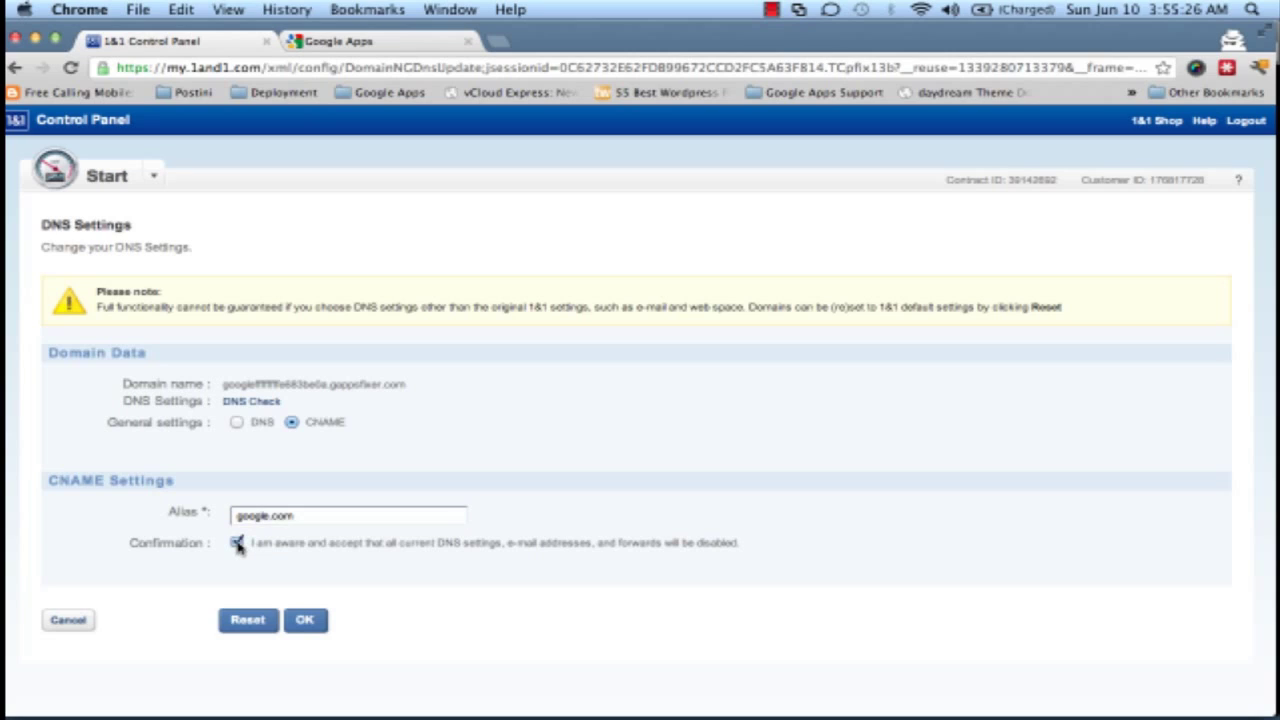
pyautogui.click(308, 622)
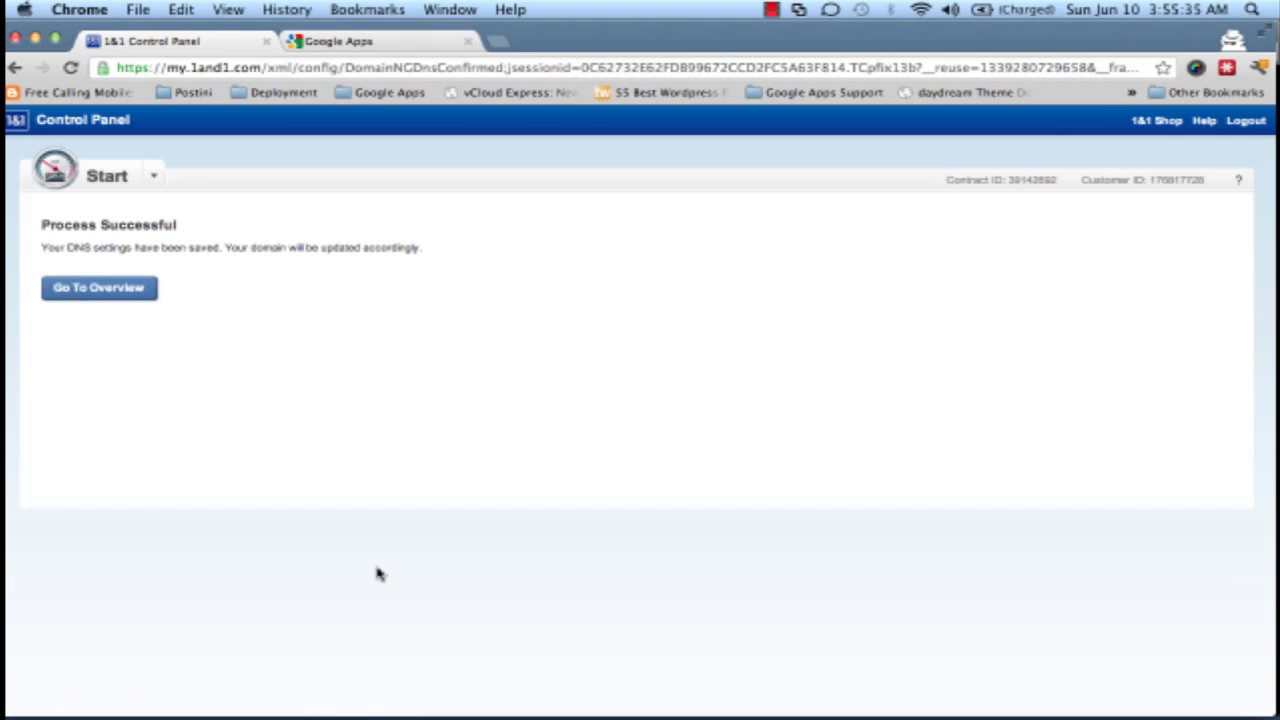
# Step: Return to the 1&1 domain overview, then submit gappsfixer.com for verification in Google Apps
pyautogui.click(100, 288)
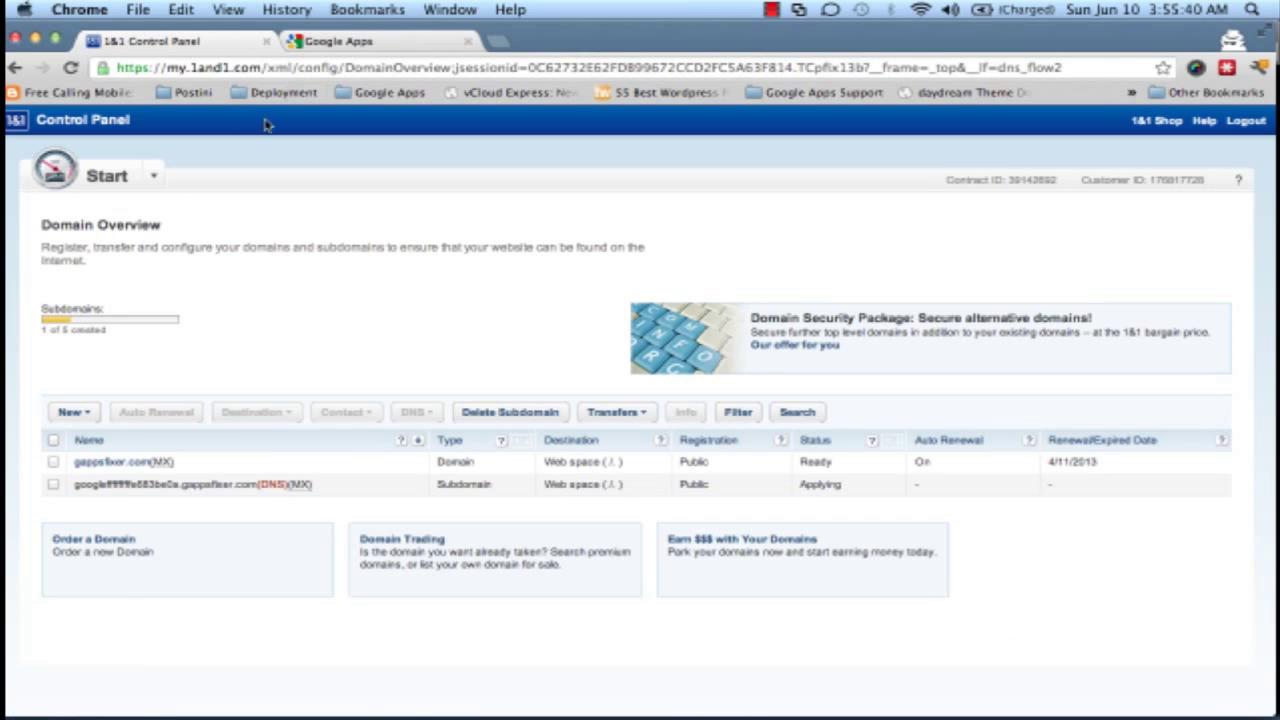
pyautogui.click(369, 47)
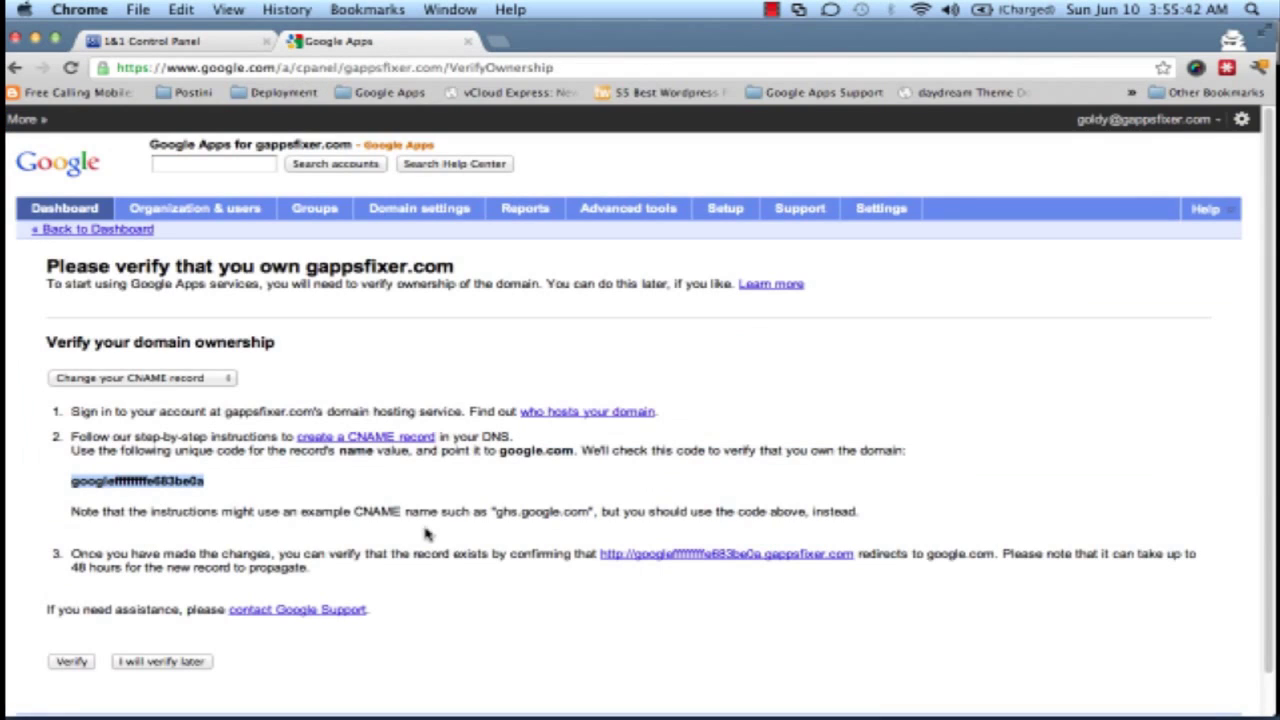
pyautogui.scroll(-1, 425, 535)
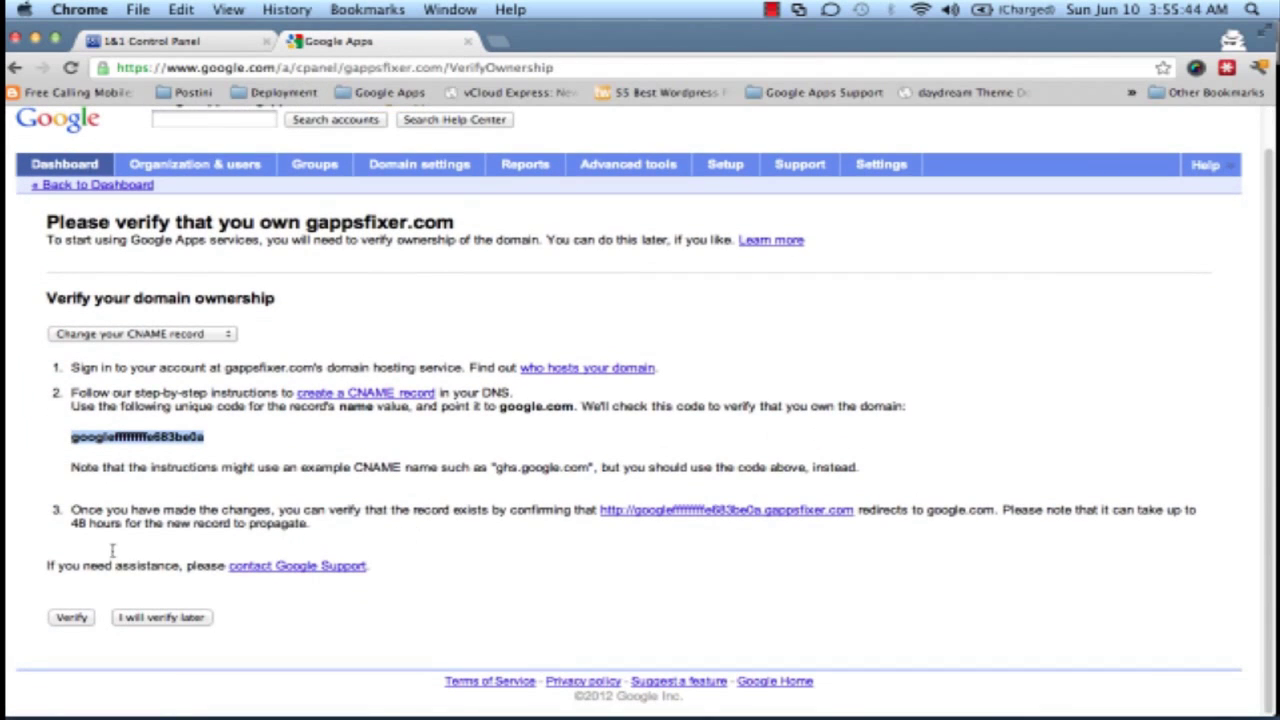
pyautogui.click(79, 619)
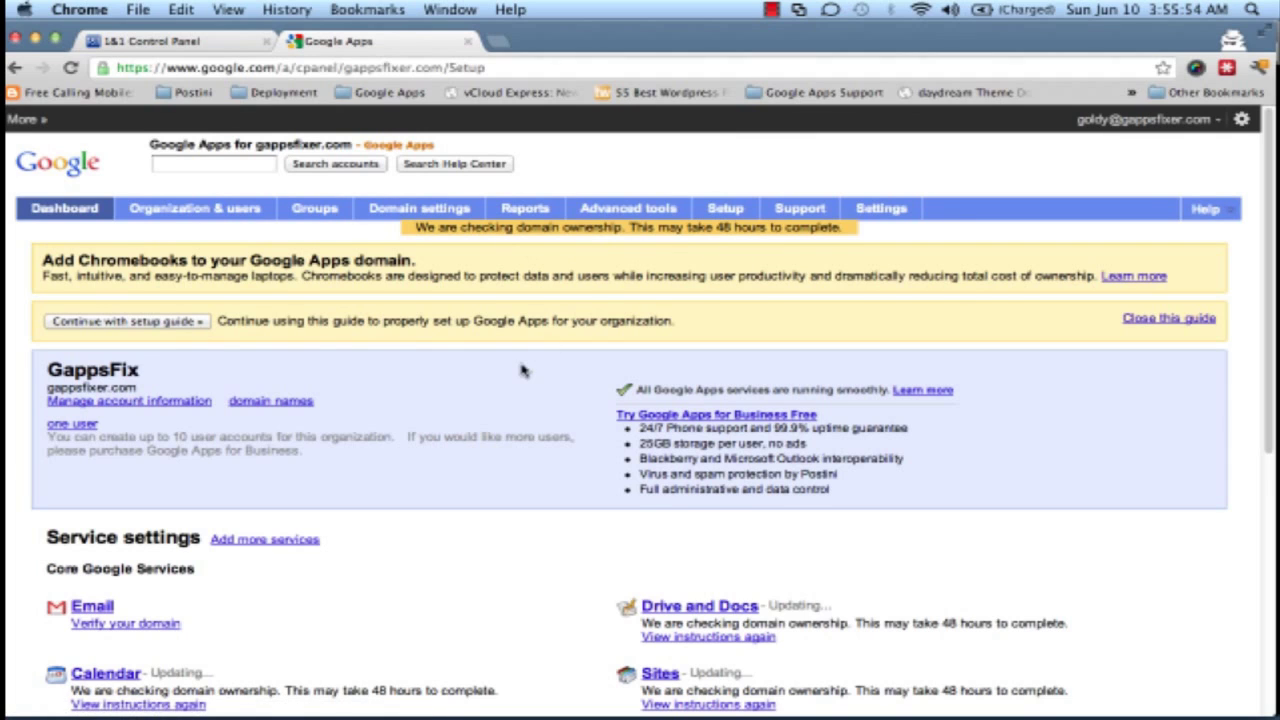
# Step: Go back to the admin dashboard, submit the email update preferences, and review Calendar, Drive and Docs, and Sites
pyautogui.scroll(-2, 521, 366)
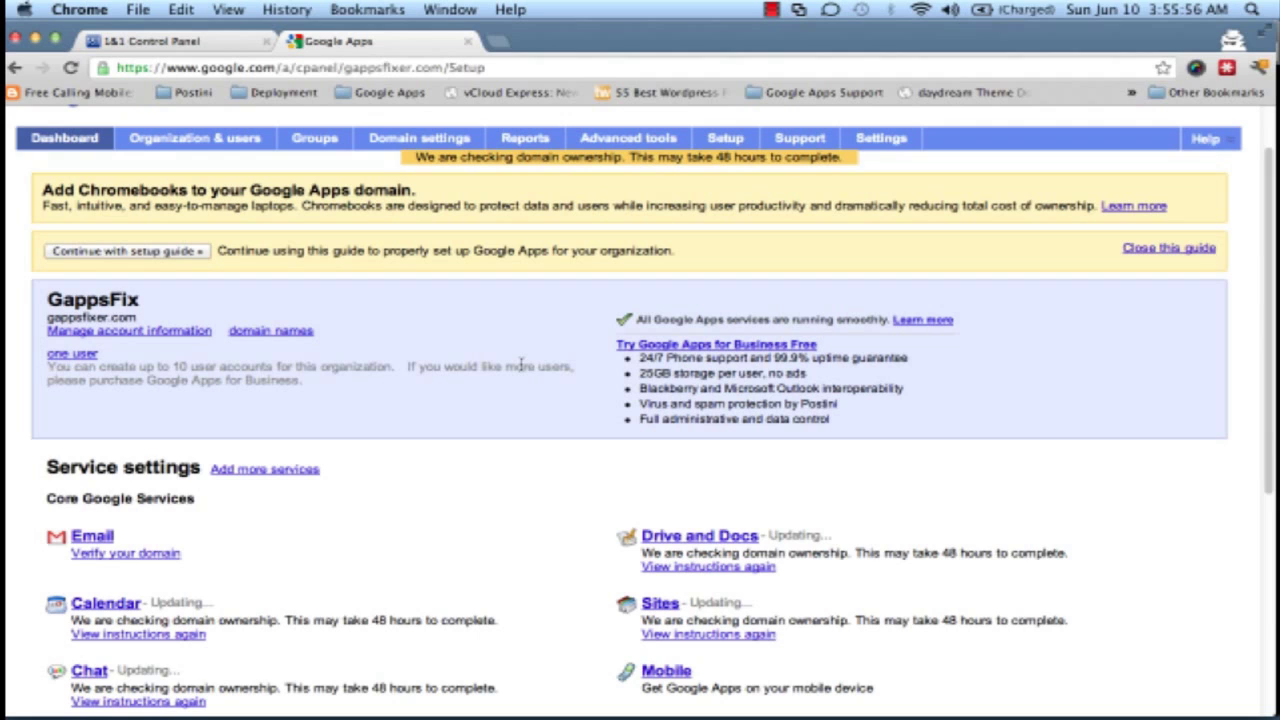
pyautogui.scroll(2, 521, 366)
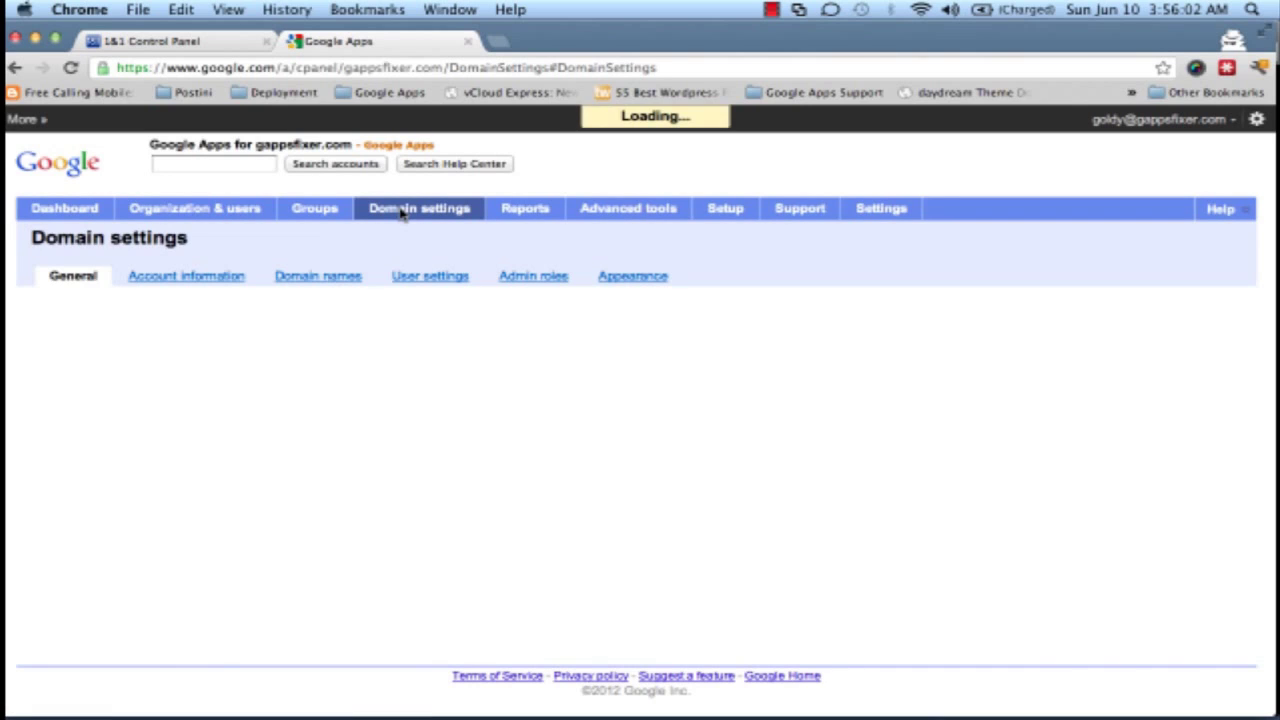
pyautogui.click(88, 213)
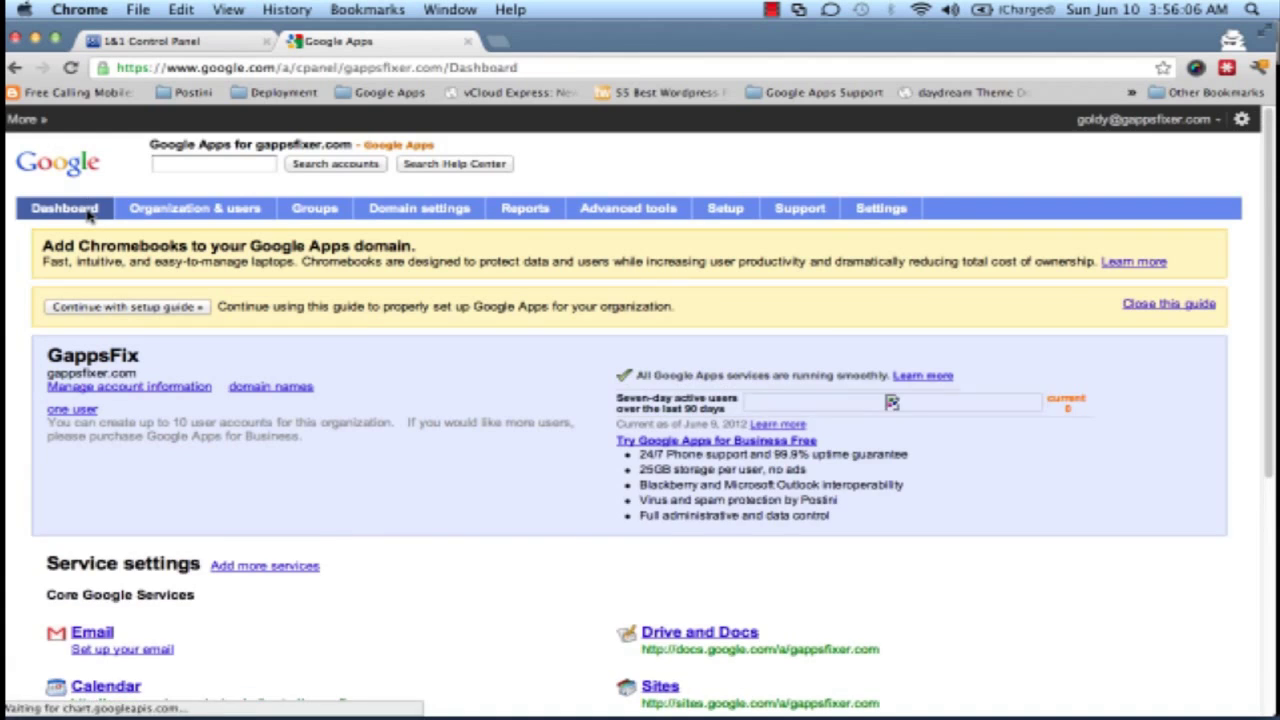
pyautogui.scroll(-2, 443, 486)
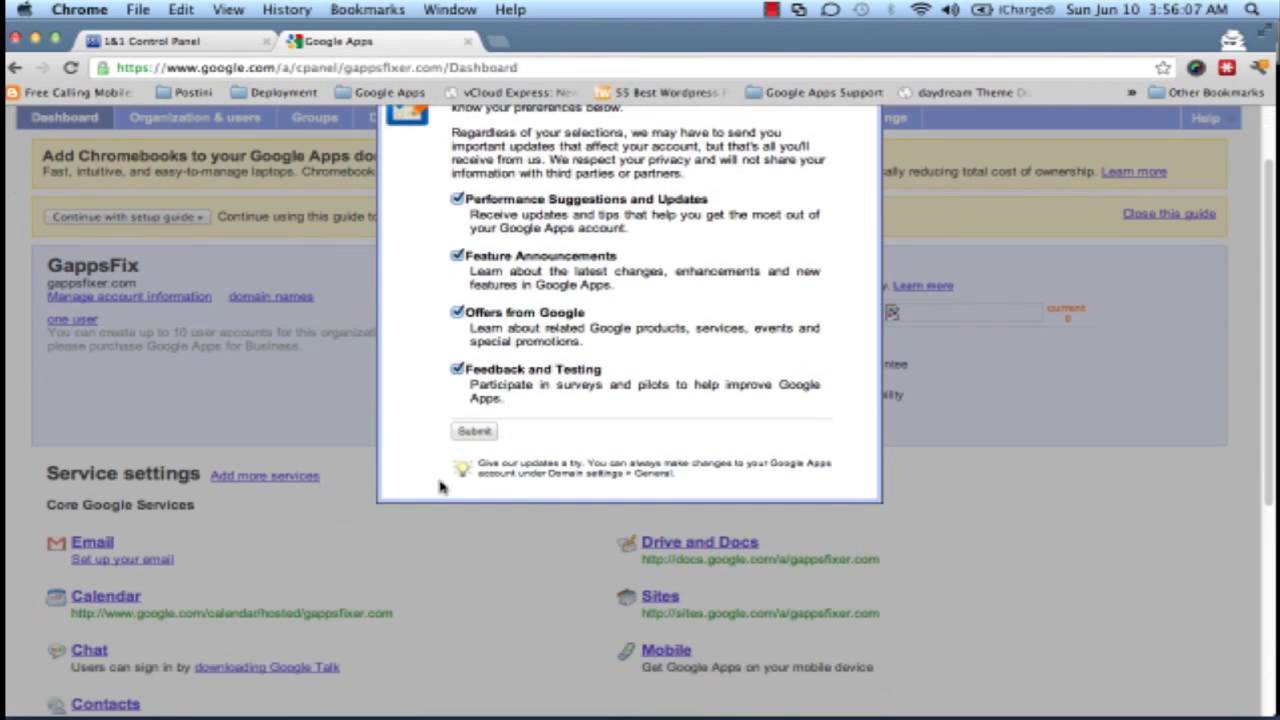
pyautogui.click(476, 443)
pyautogui.scroll(-3, 480, 531)
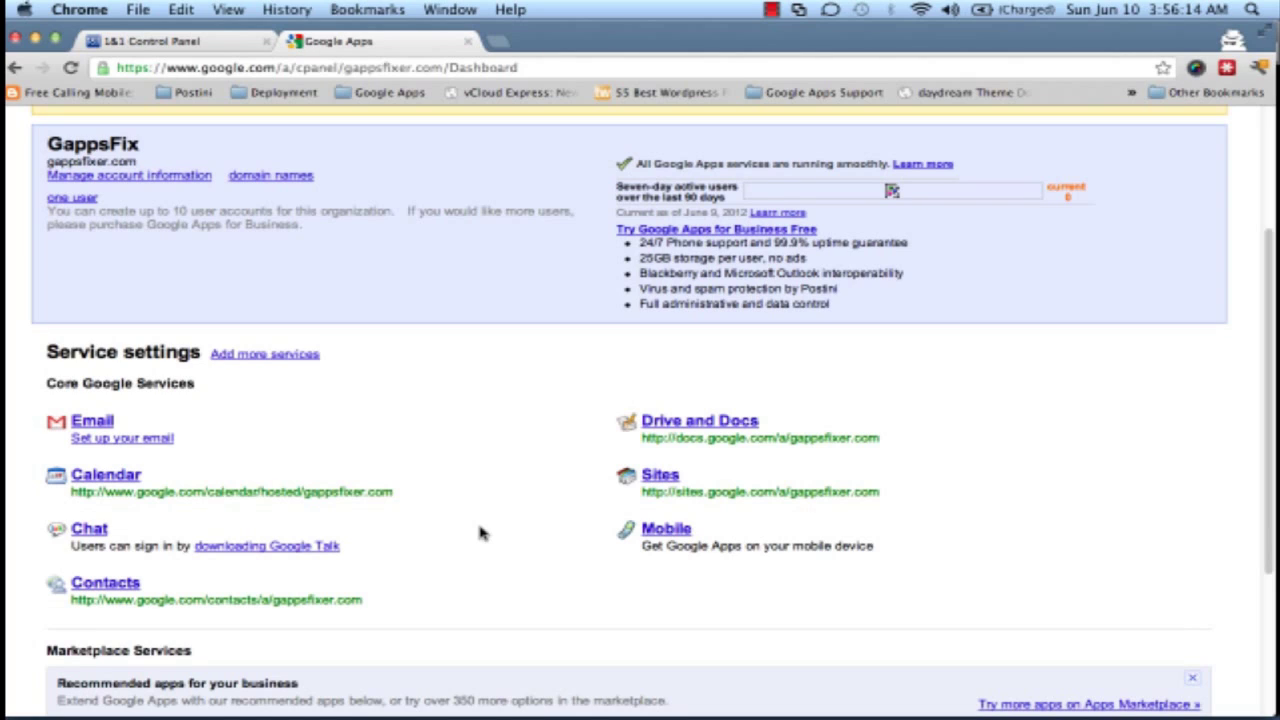
pyautogui.scroll(4, 480, 533)
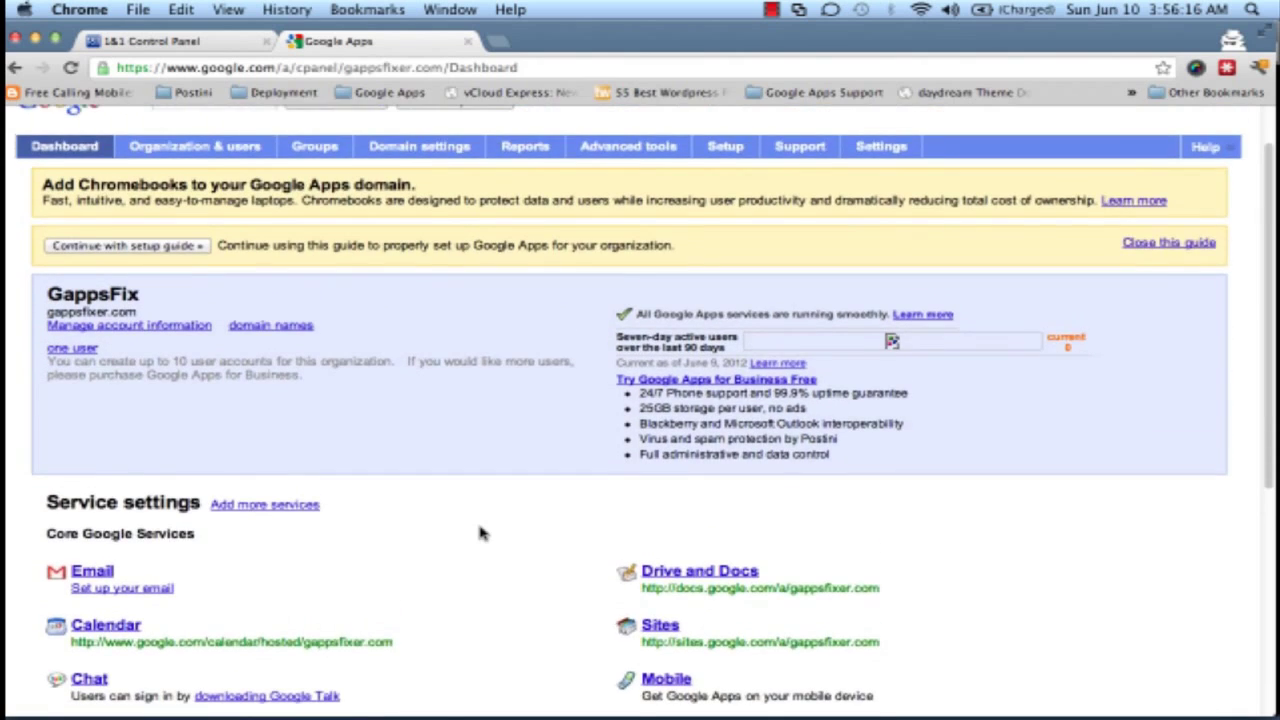